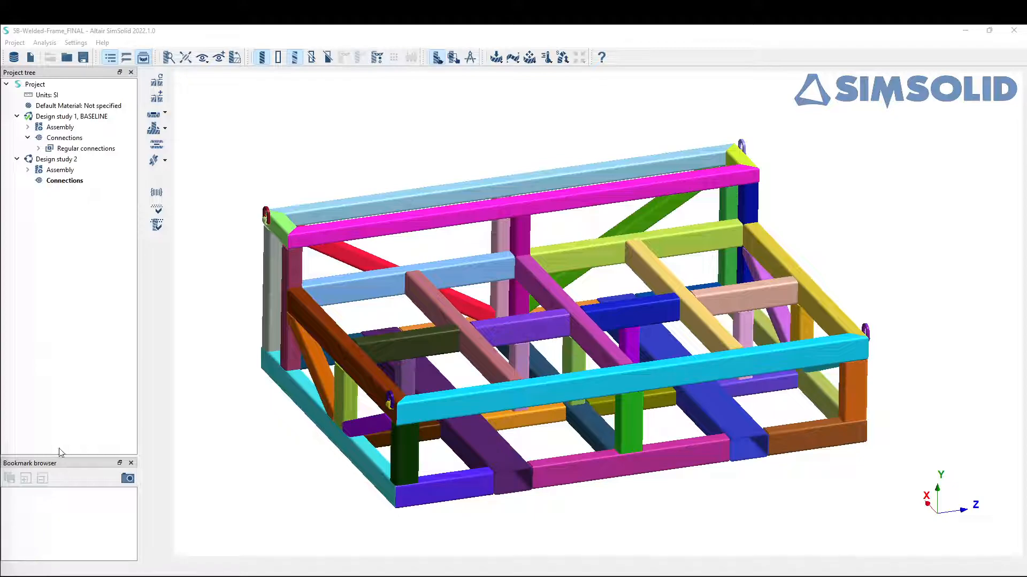
Step: Show all connections of Design study 1 and examine the contact points at the frame's beam joints
left_click(79, 140)
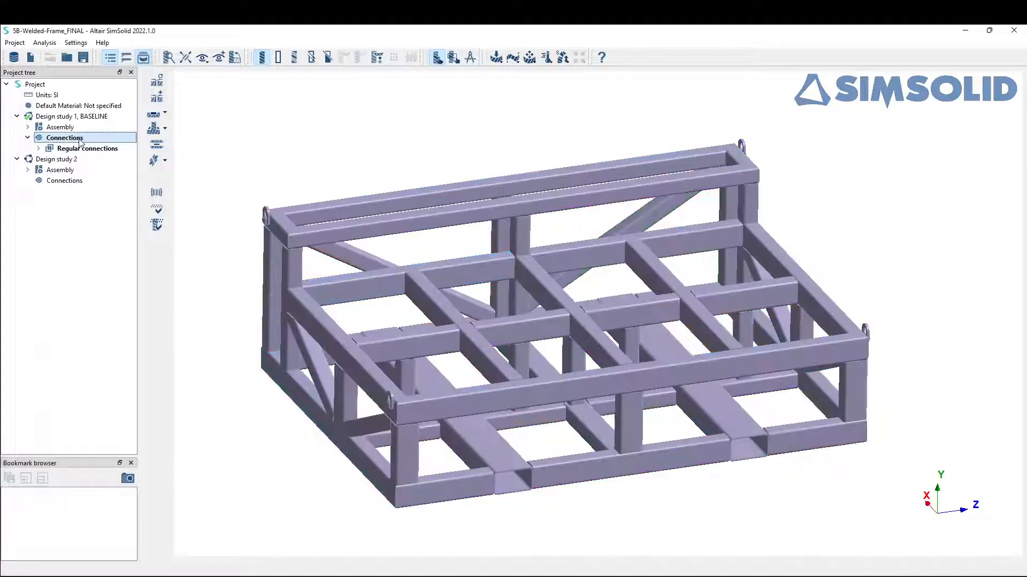
right_click(80, 139)
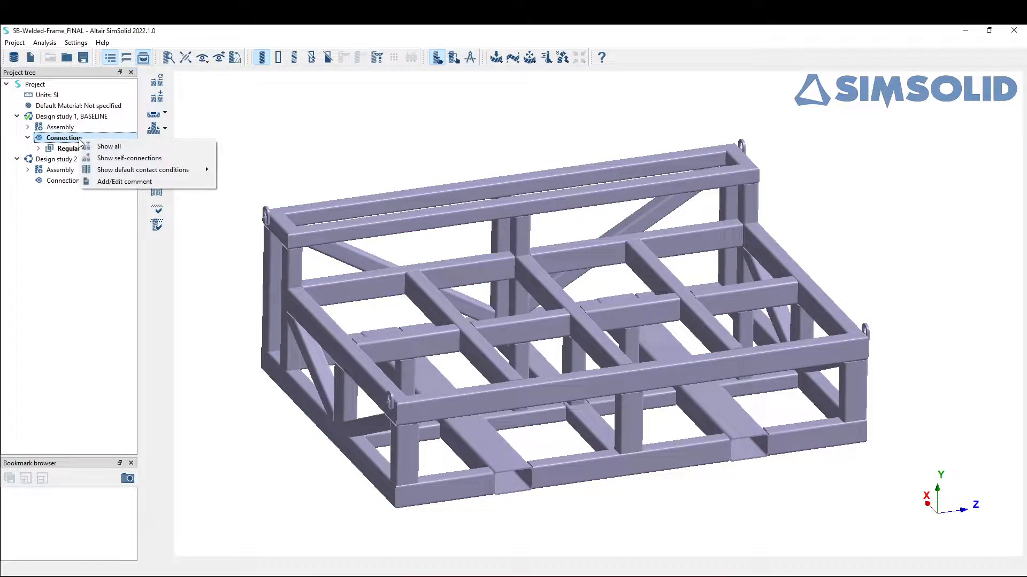
left_click(118, 147)
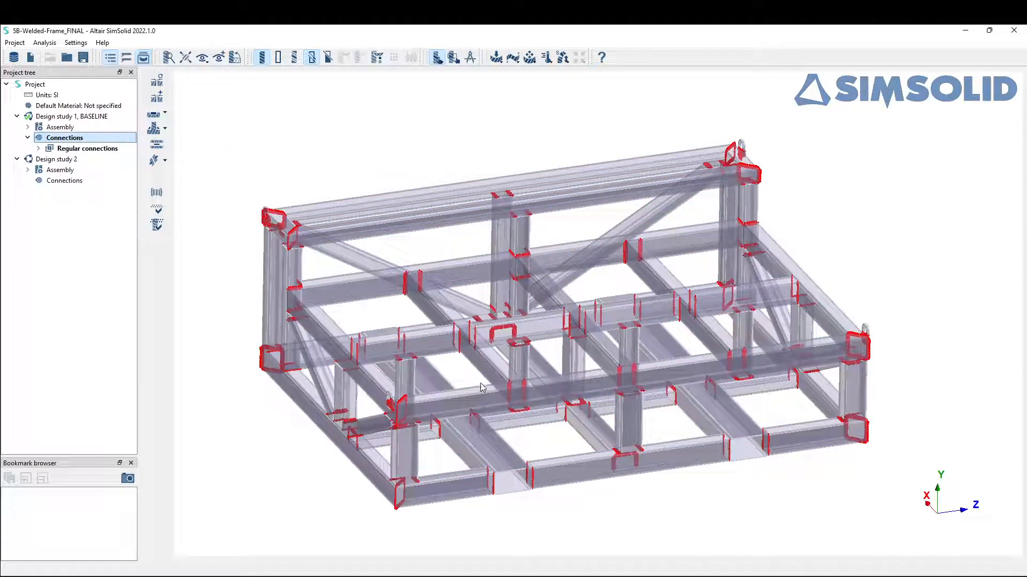
left_click_drag(632, 387, 553, 416)
right_click_drag(575, 422, 730, 400)
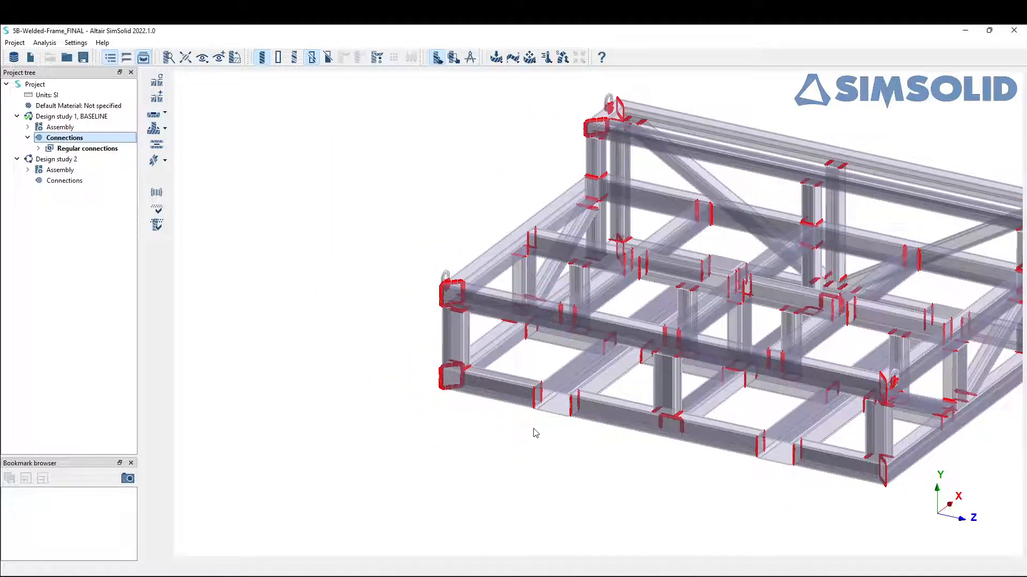
scroll(506, 424, "up", 8)
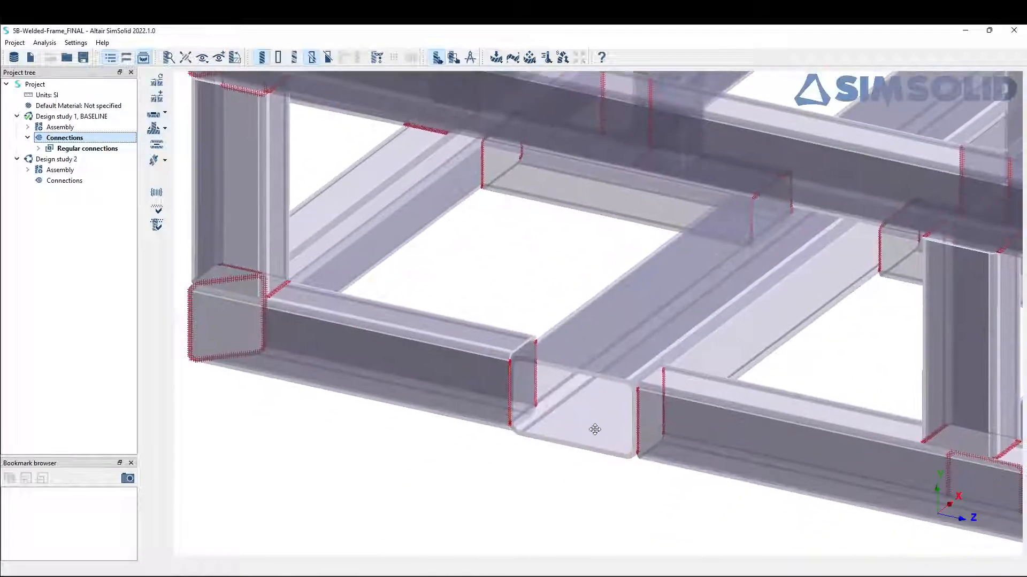
scroll(595, 429, "up", 8)
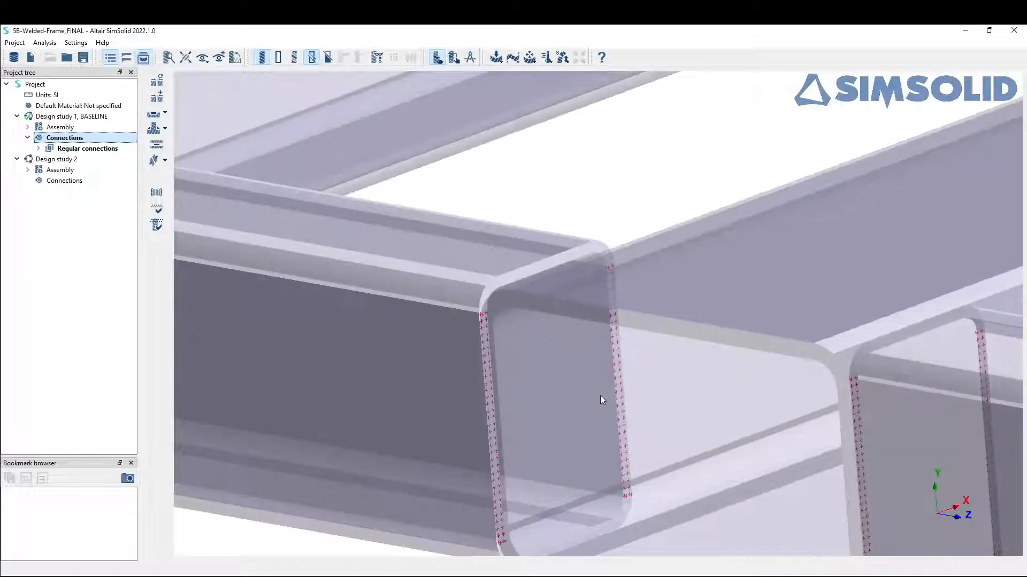
left_click_drag(523, 345, 573, 287)
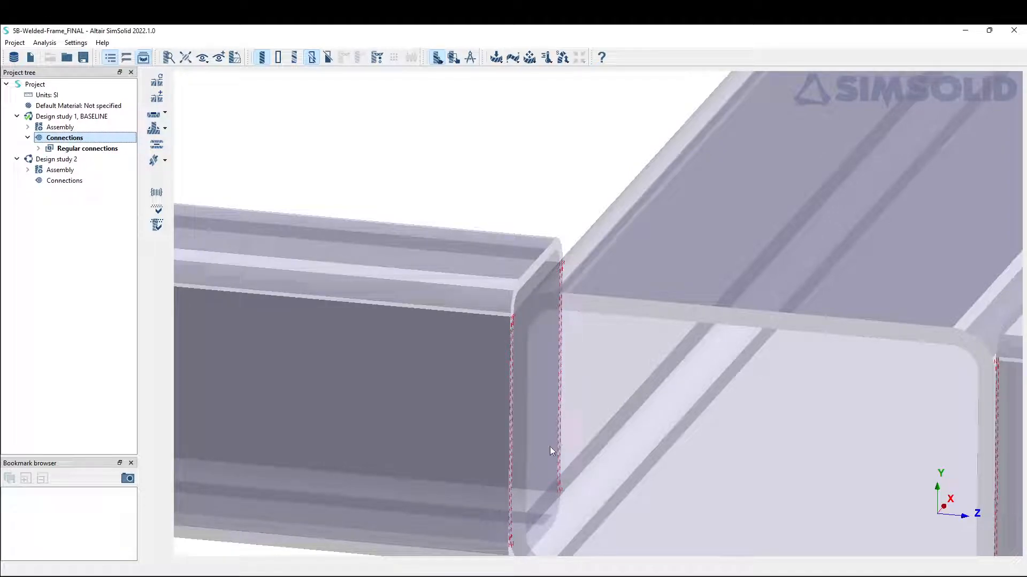
scroll(546, 460, "down", 10)
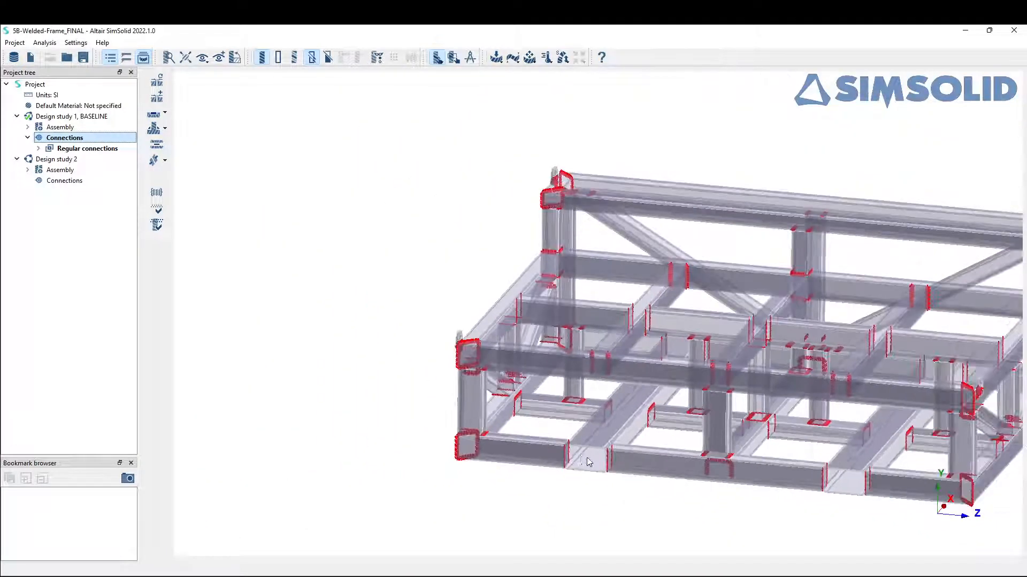
scroll(589, 462, "down", 4)
left_click_drag(588, 462, 538, 416)
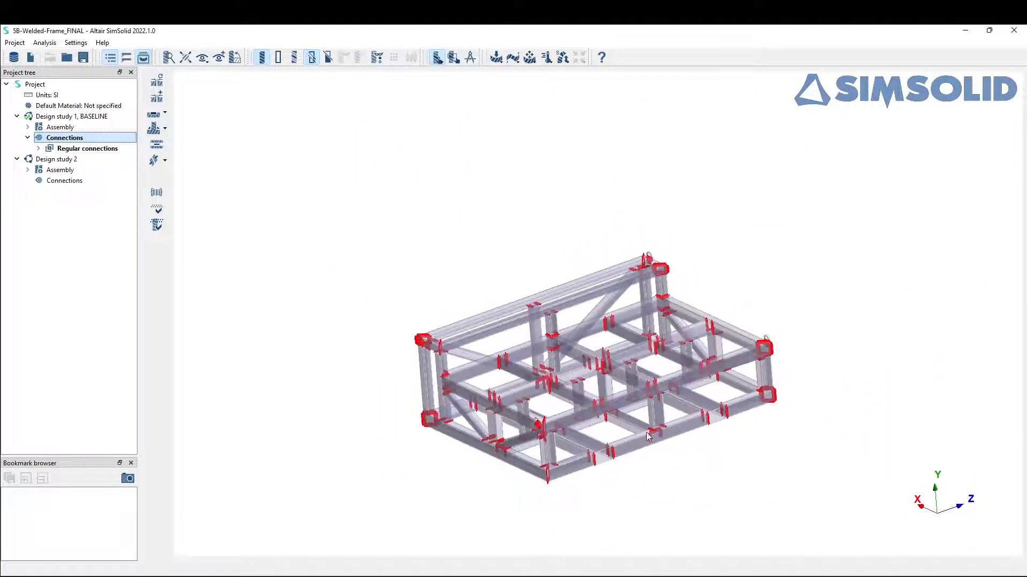
left_click_drag(657, 438, 623, 423)
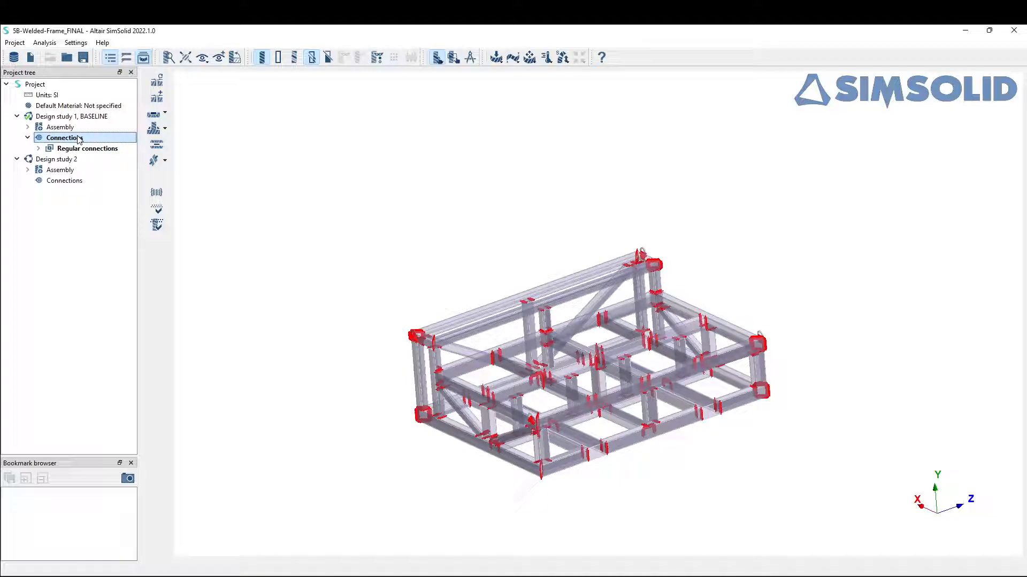
Step: Check the Design study 1 assembly for disconnected groups of parts
left_click(156, 193)
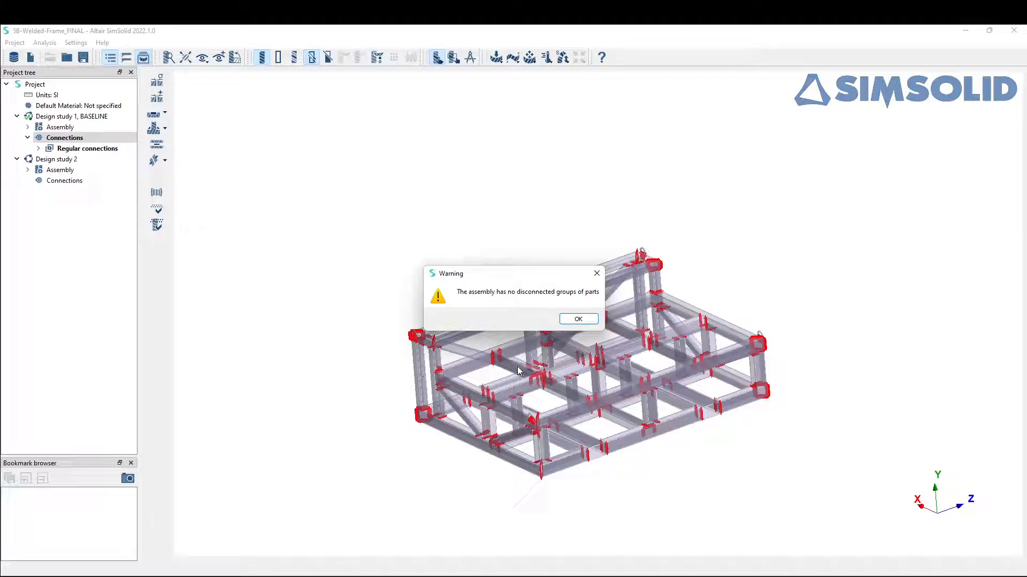
left_click(576, 319)
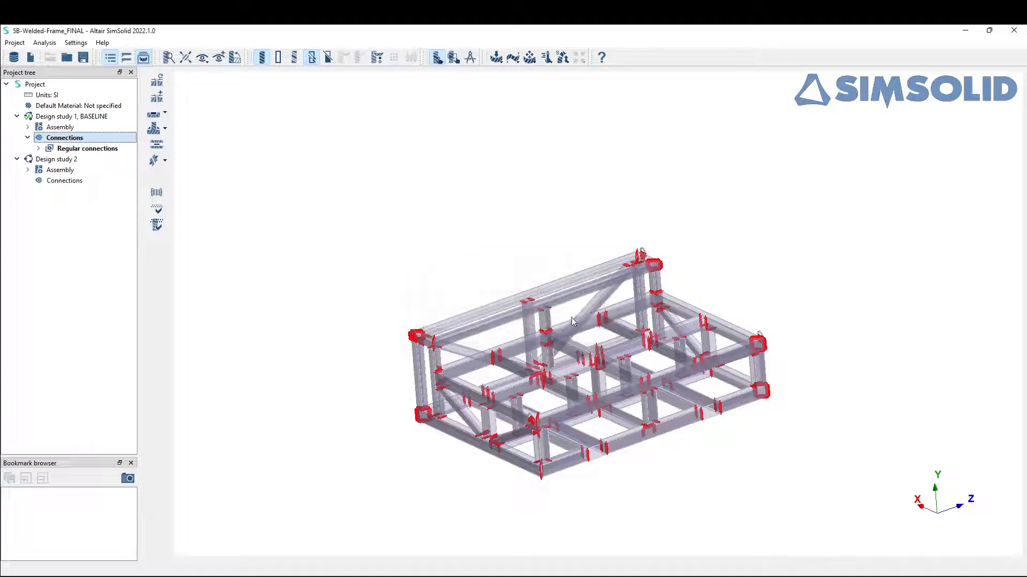
Step: Review the regular connections of Design study 1, sorted by number of points in ascending order
left_click(157, 208)
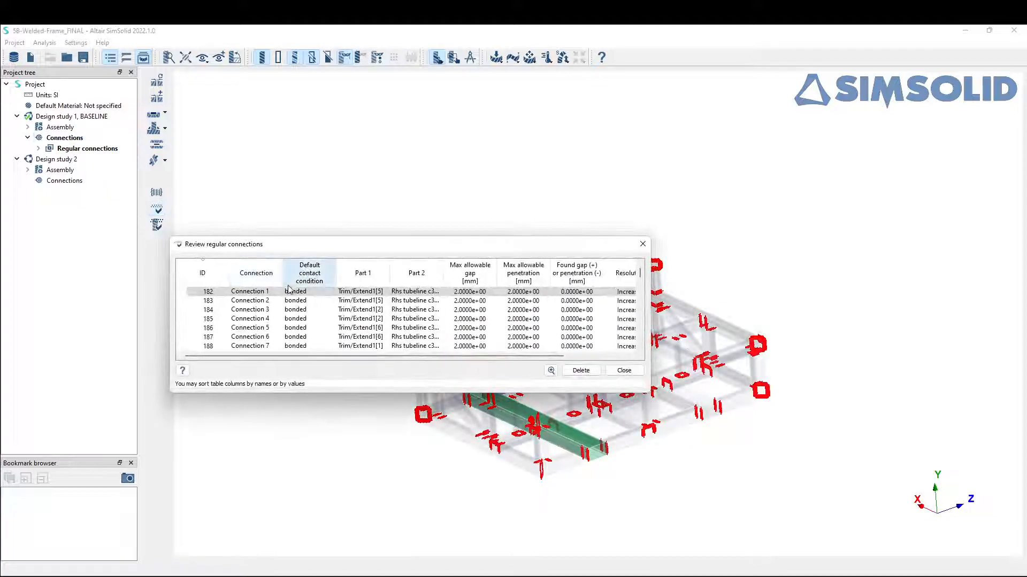
left_click_drag(650, 324, 781, 324)
left_click_drag(642, 245, 583, 90)
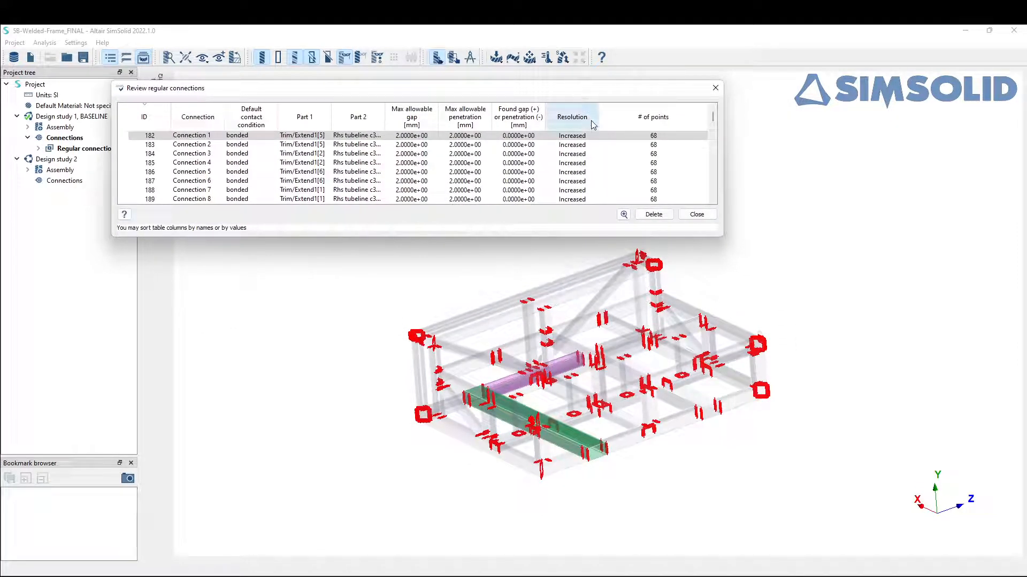
left_click(667, 127)
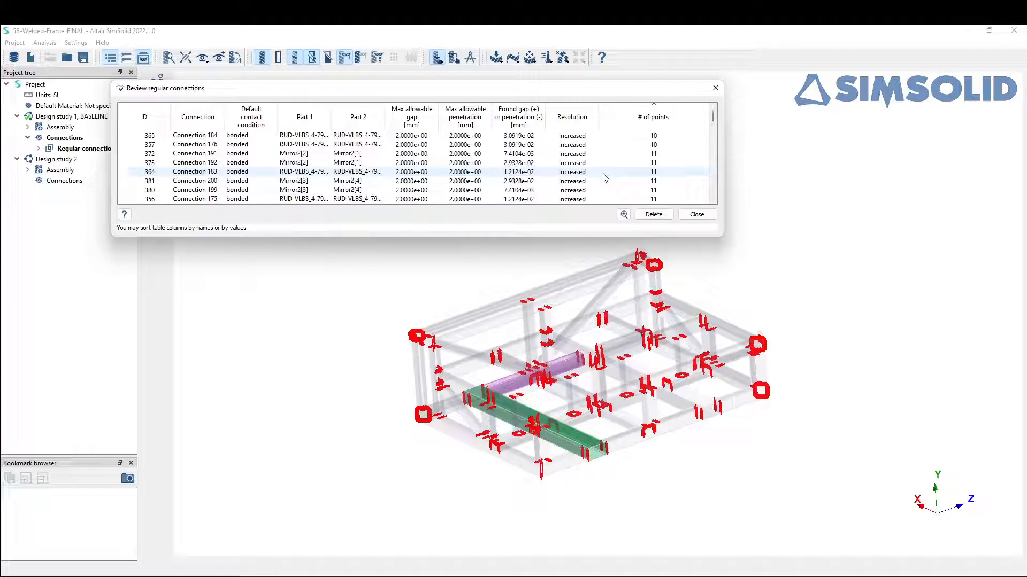
scroll(603, 170, "down", 2)
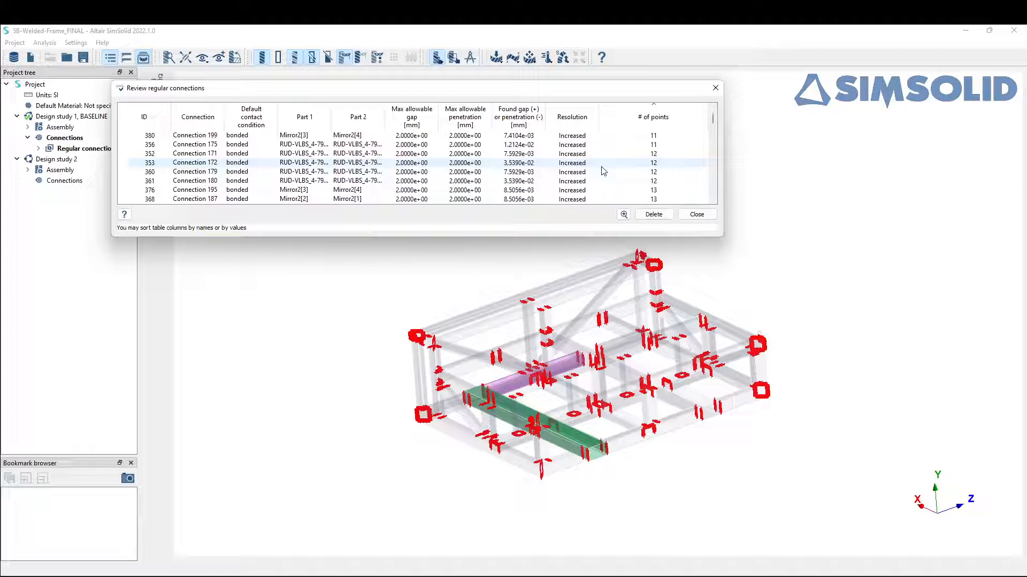
scroll(603, 170, "down", 1)
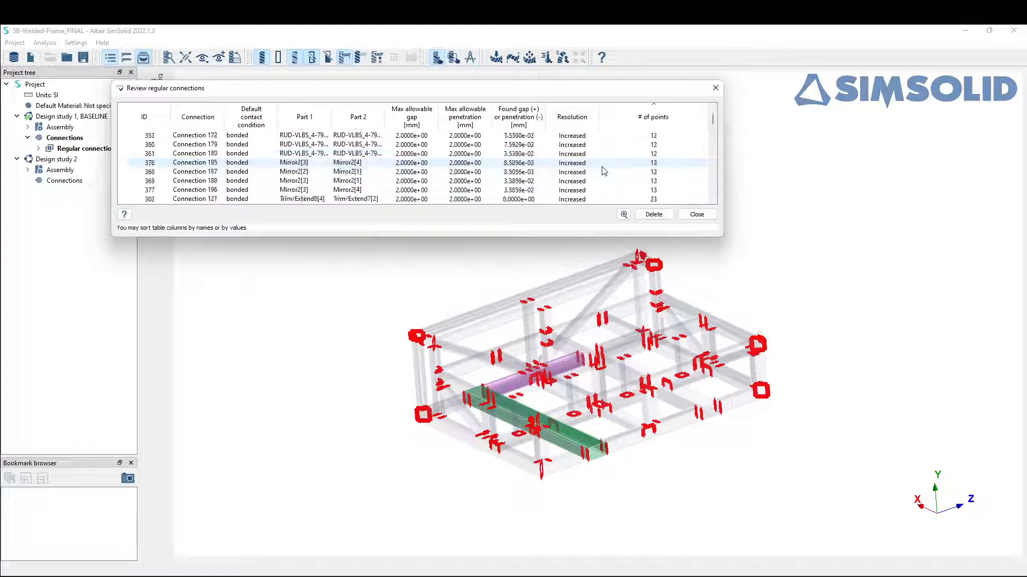
Step: Zoom to Connection 121, inspect its contact points between the two beams, and close the connection review
left_click(569, 200)
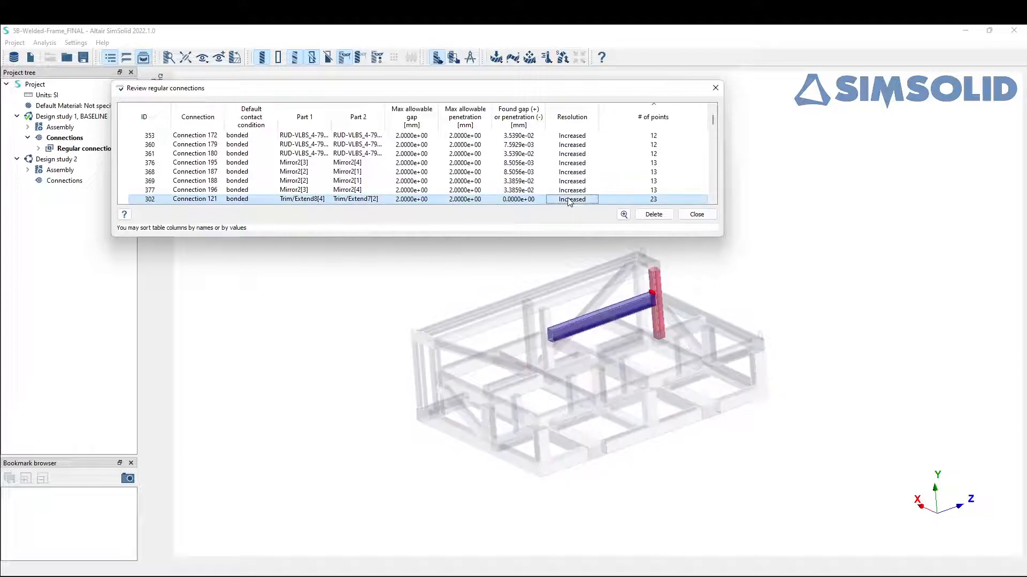
left_click(624, 215)
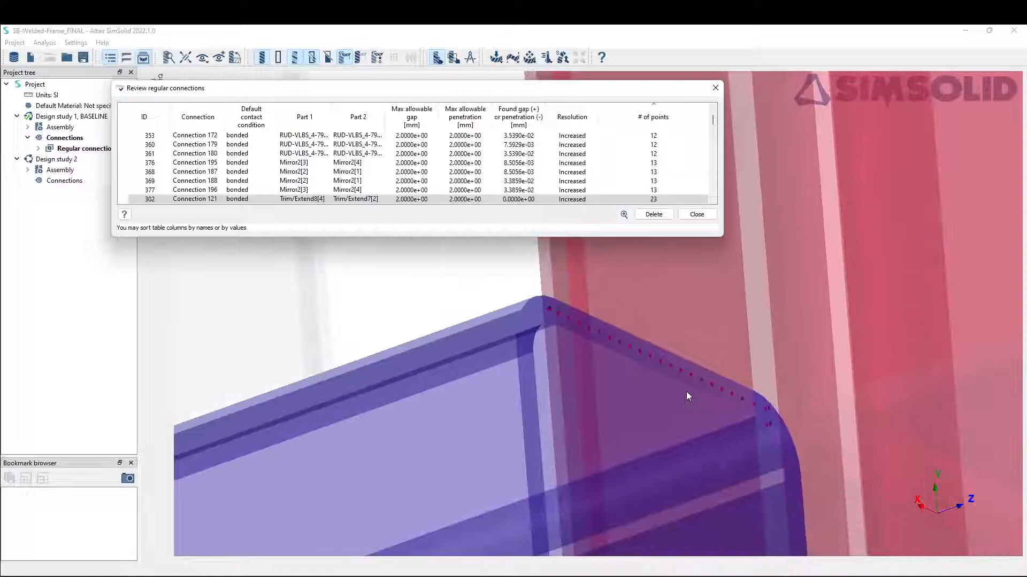
left_click_drag(624, 406, 641, 402)
left_click(655, 201)
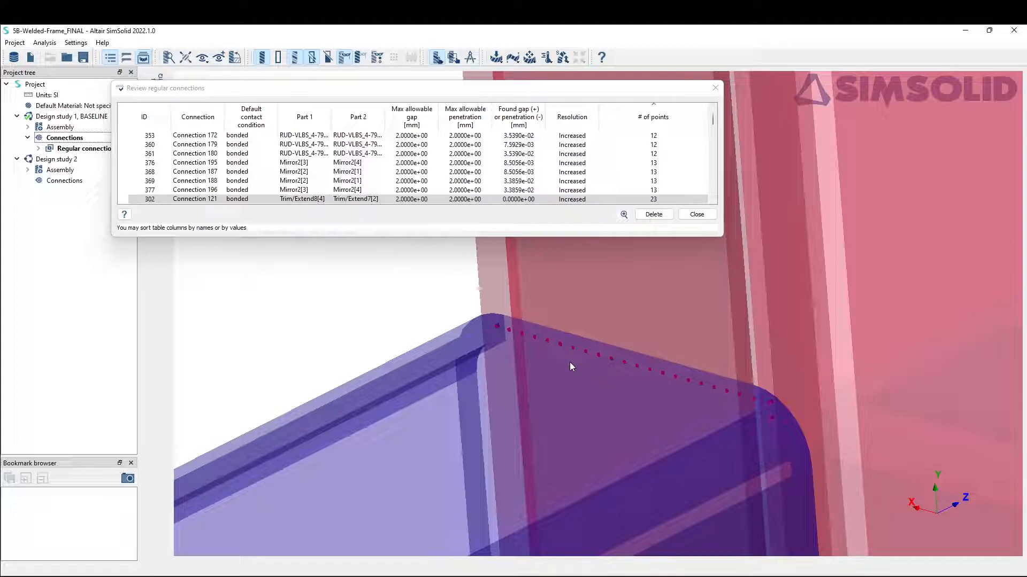
left_click(697, 214)
scroll(572, 391, "down", 14)
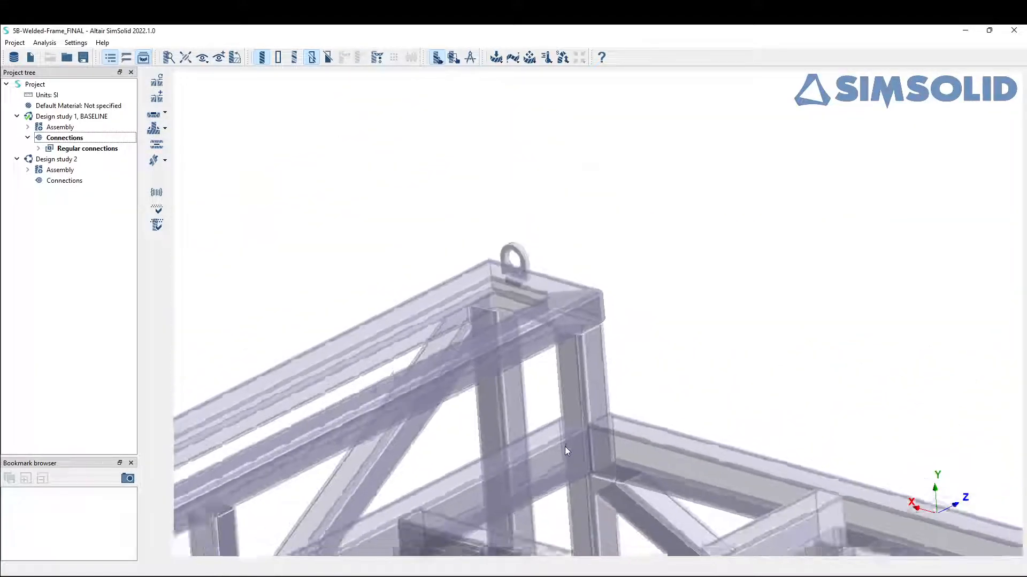
right_click_drag(551, 459, 571, 348)
scroll(572, 387, "down", 10)
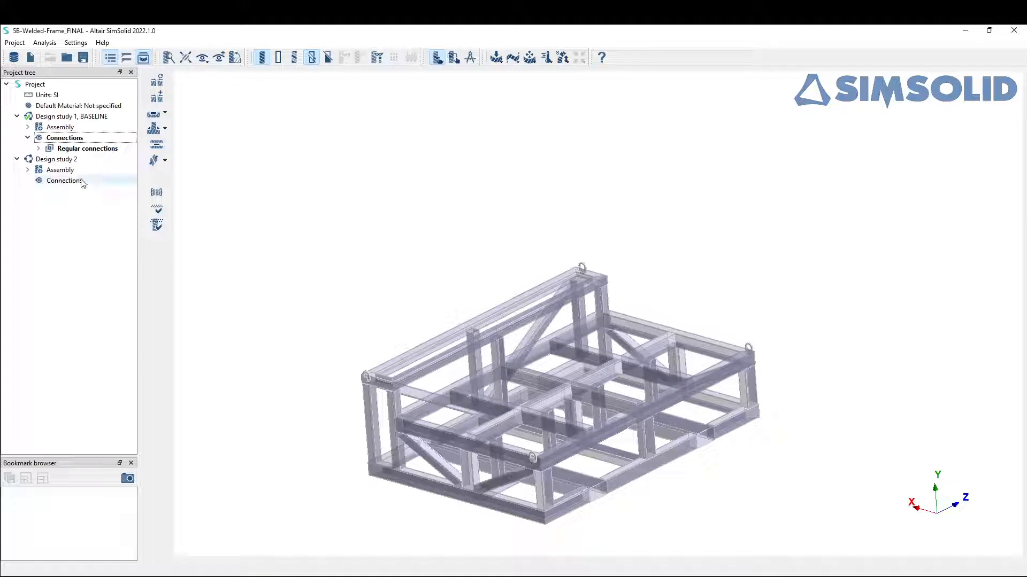
Step: Create automatic connections in Design study 2 with gap and penetration tolerances of 0.1 mm at Normal resolution
left_click(74, 160)
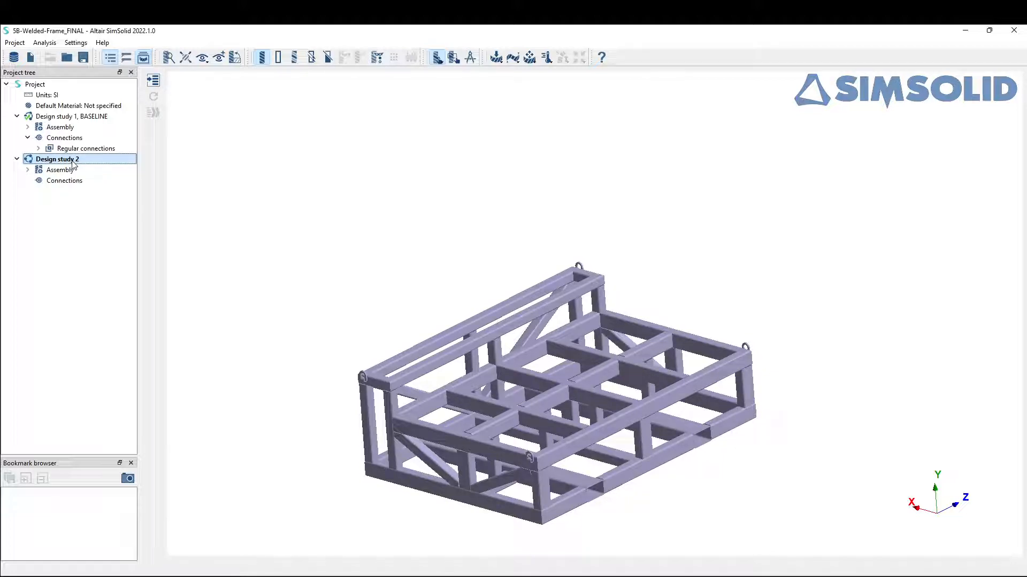
left_click(78, 182)
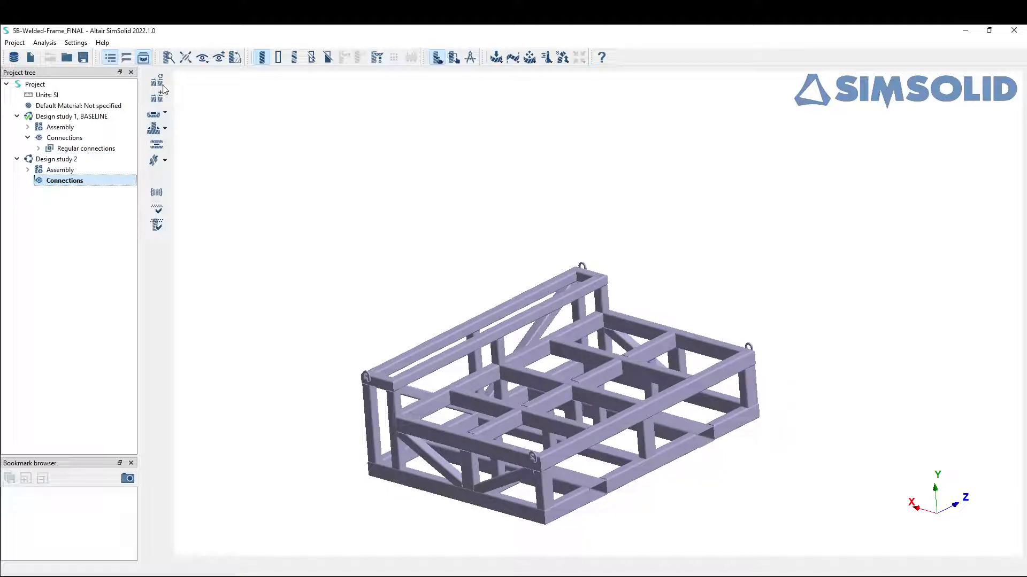
left_click(157, 97)
left_click(217, 272)
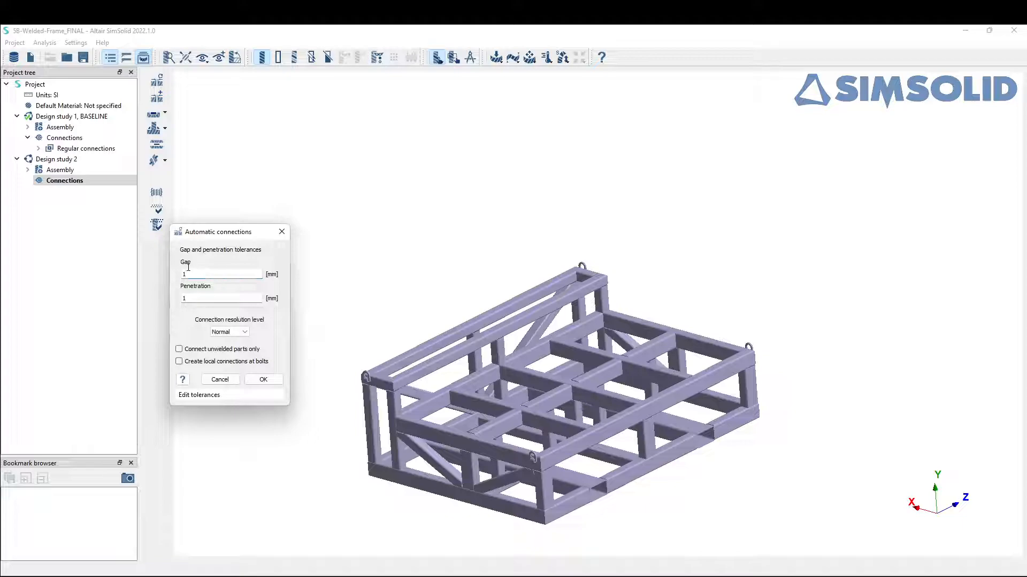
key("BackSpace")
type("0.1")
double_click(183, 298)
type("0.1")
left_click(265, 381)
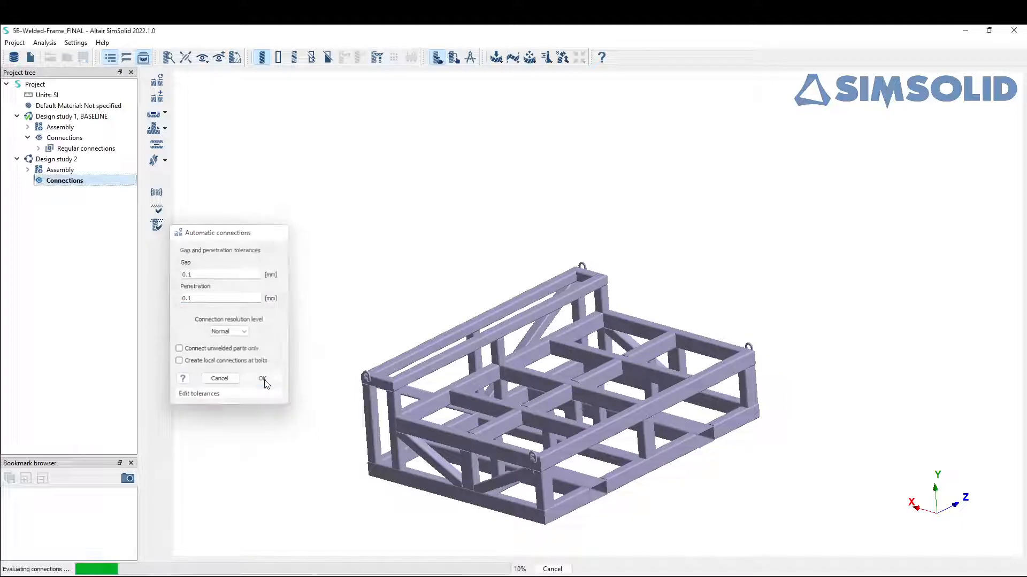
Step: Show all connections of Design study 2 and examine where contact points exist on the frame
right_click(75, 183)
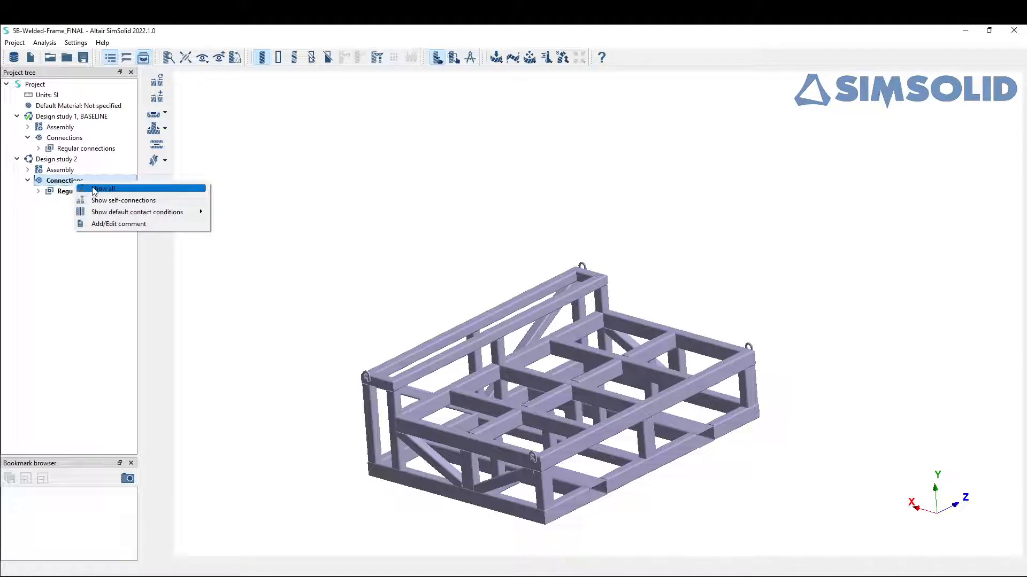
left_click(95, 189)
left_click_drag(596, 456, 592, 439)
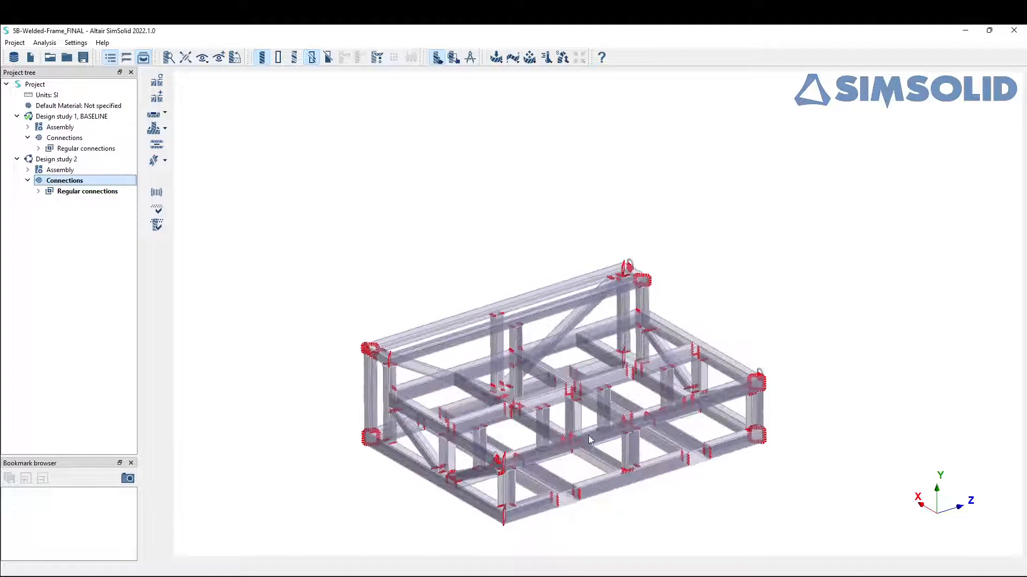
scroll(601, 454, "up", 2)
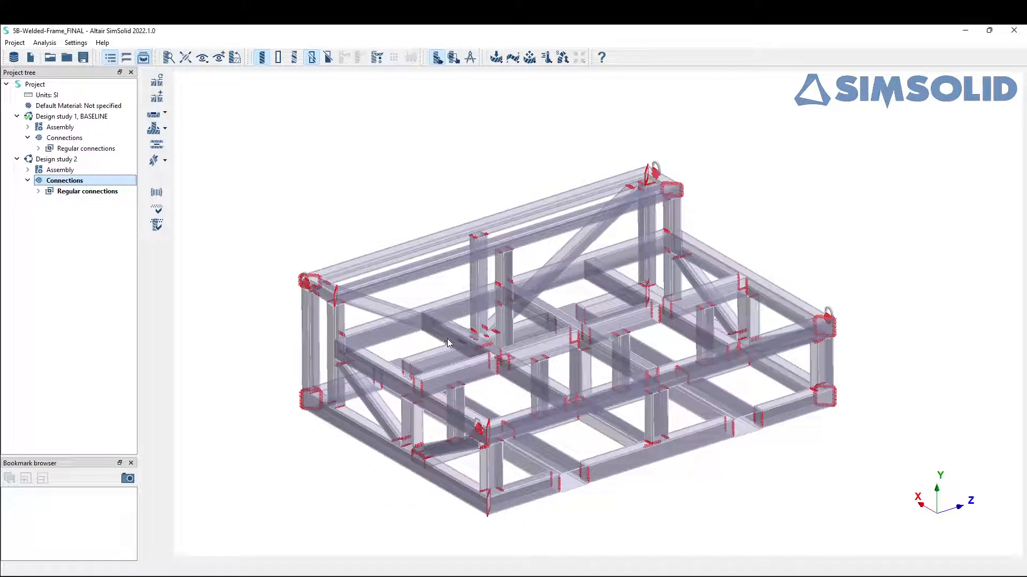
Step: Add a standard modal analysis to Design study 2 with 15 modes to find
left_click(516, 63)
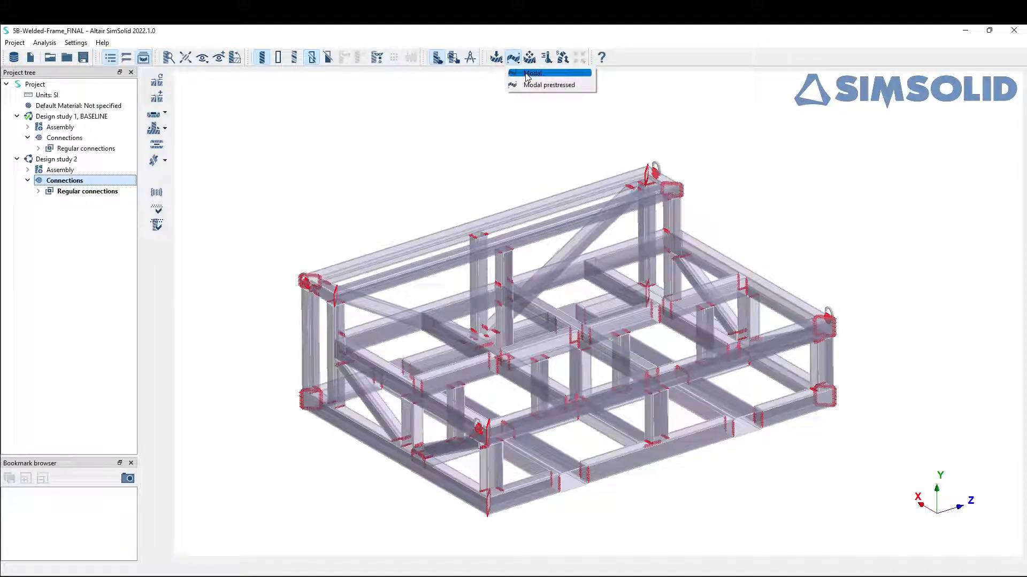
left_click(530, 73)
double_click(476, 302)
type("15")
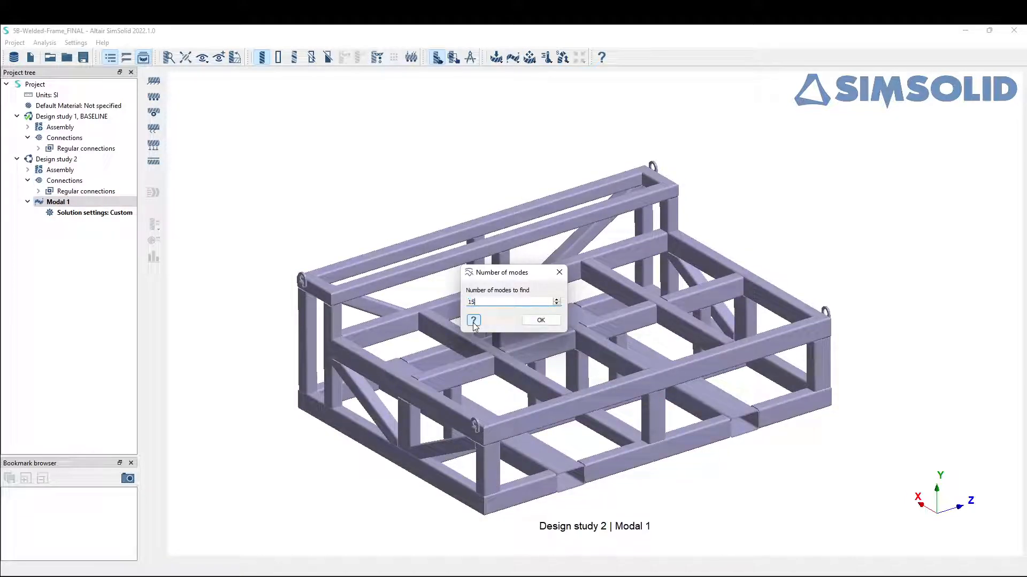
left_click(540, 319)
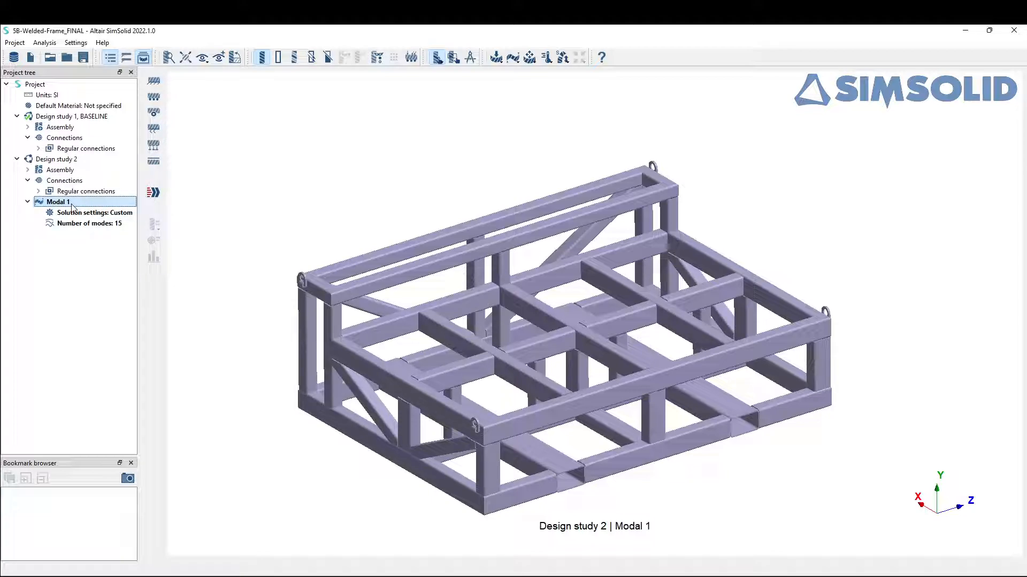
Step: Solve the modal analysis of Design study 2 and select its result
left_click(153, 193)
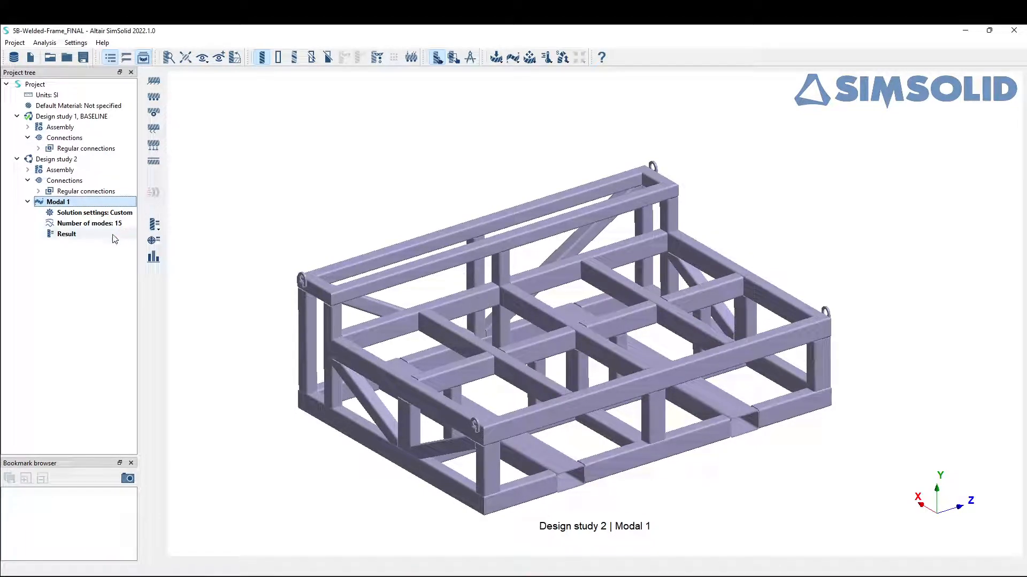
left_click(109, 237)
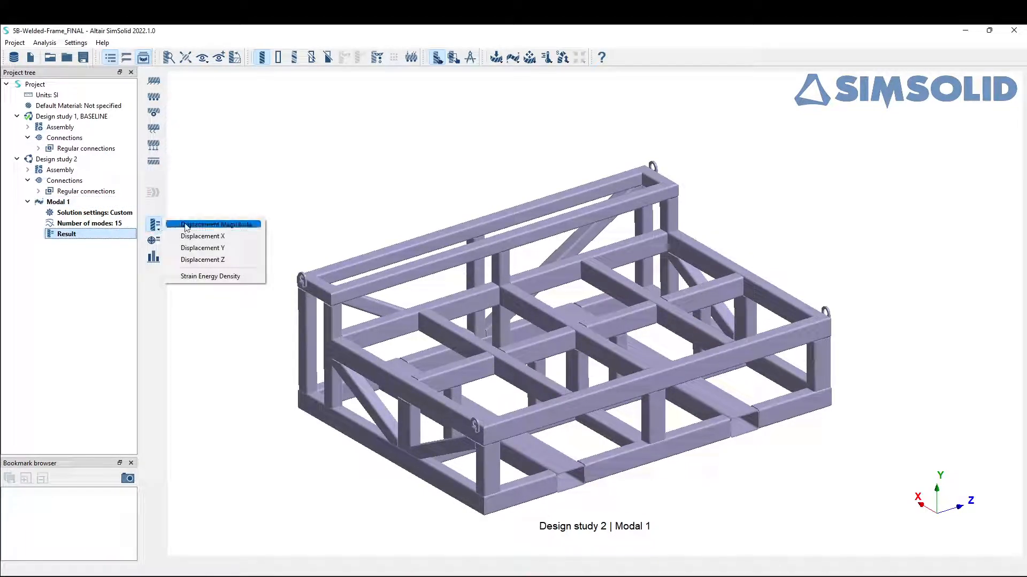
Step: Plot the displacement magnitude of the Modal 1 result and animate the frame's mode 1
left_click(186, 225)
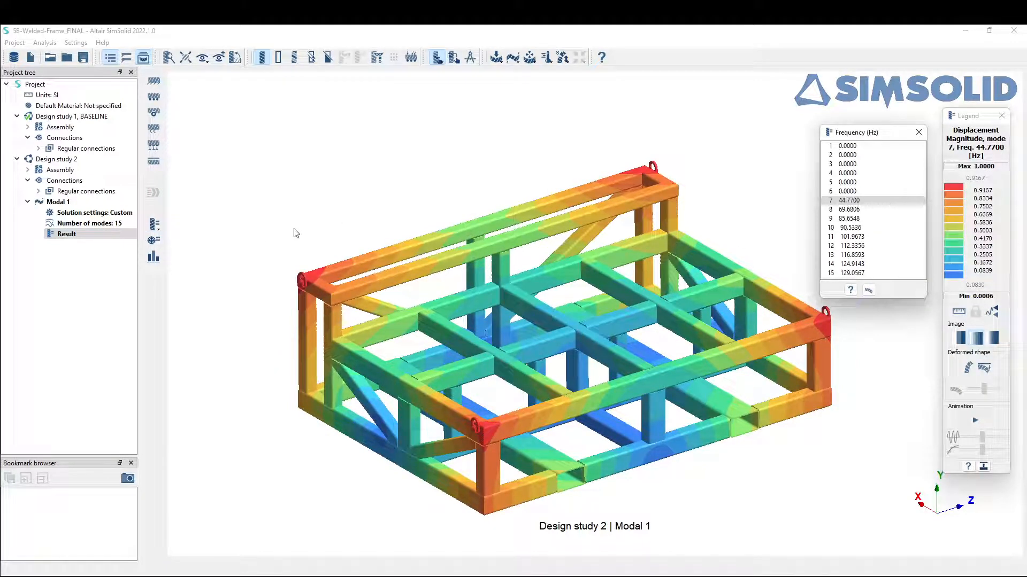
left_click(855, 146)
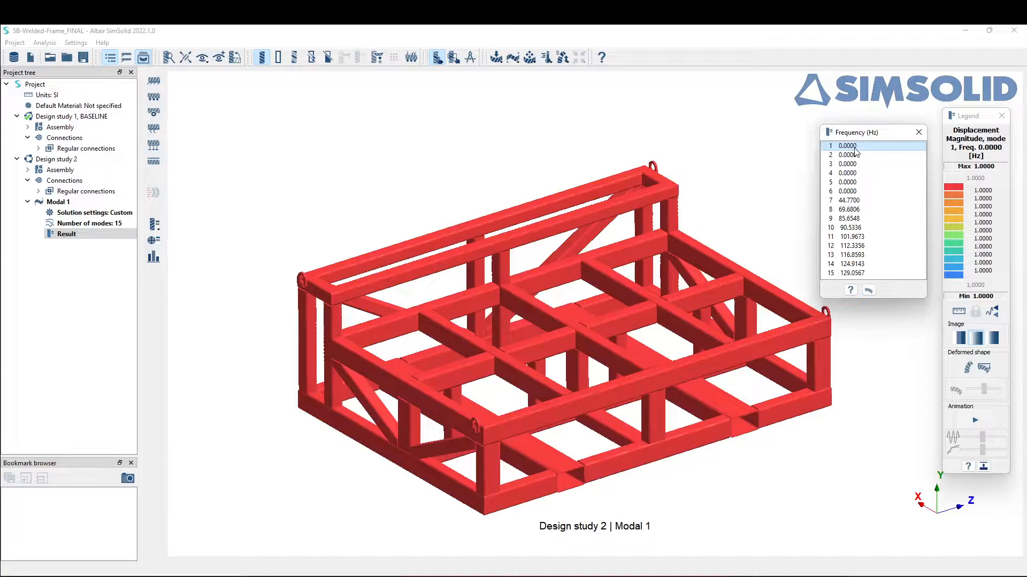
left_click(975, 421)
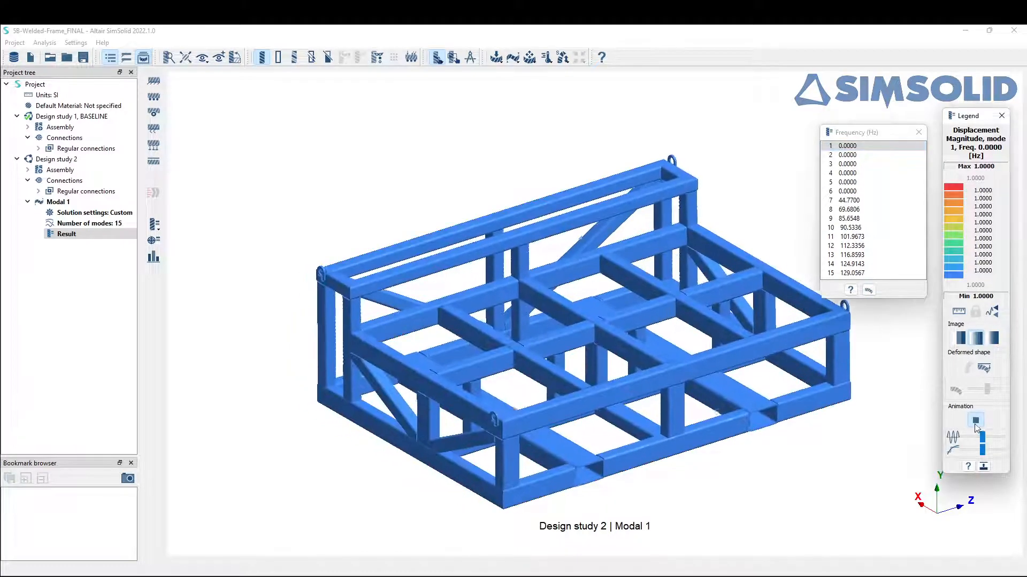
Step: Step the running displacement animation through the zero-frequency modes 2 to 6 and examine the frame's motion in each
left_click(848, 155)
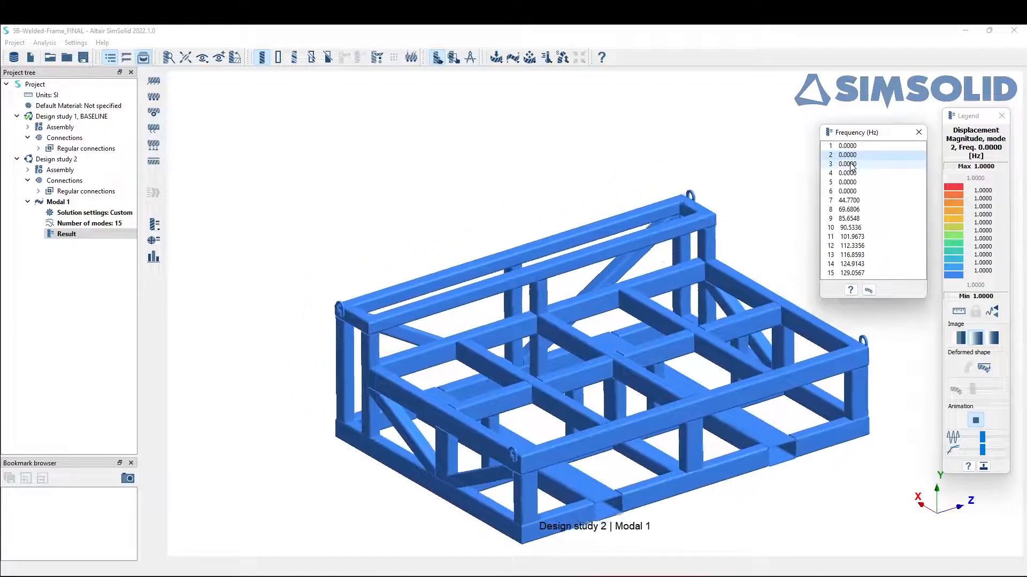
left_click(849, 164)
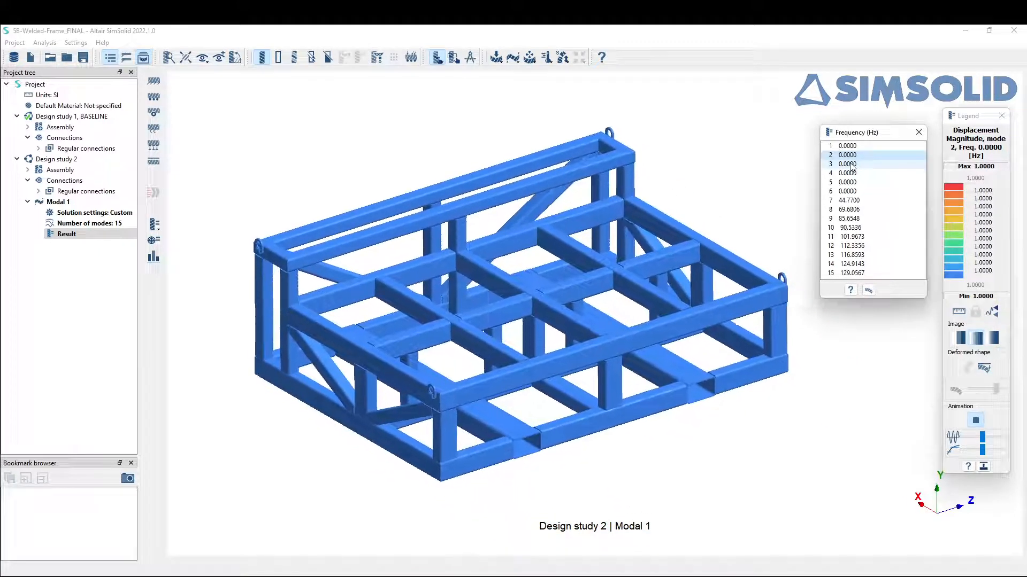
left_click(850, 172)
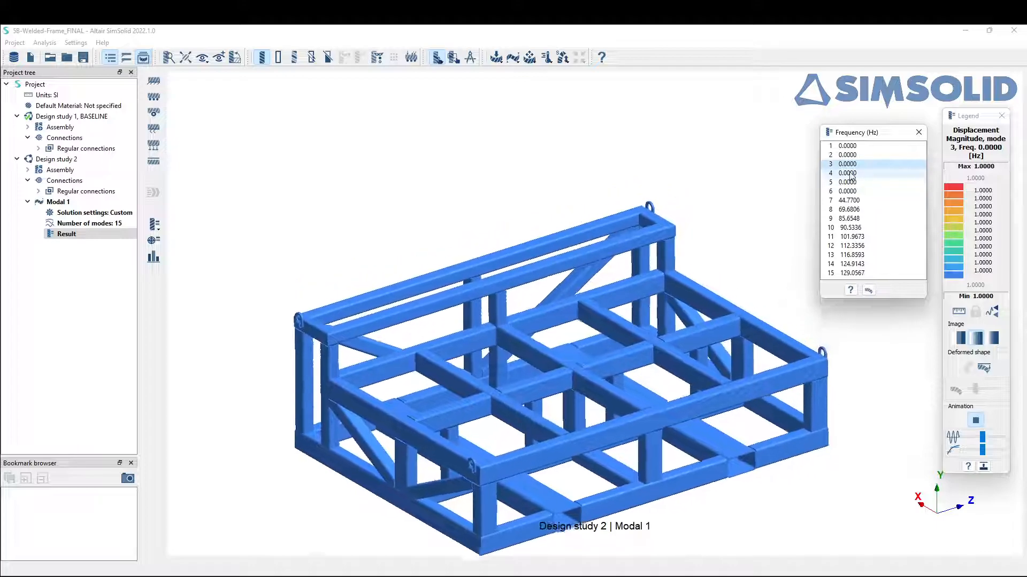
left_click(854, 183)
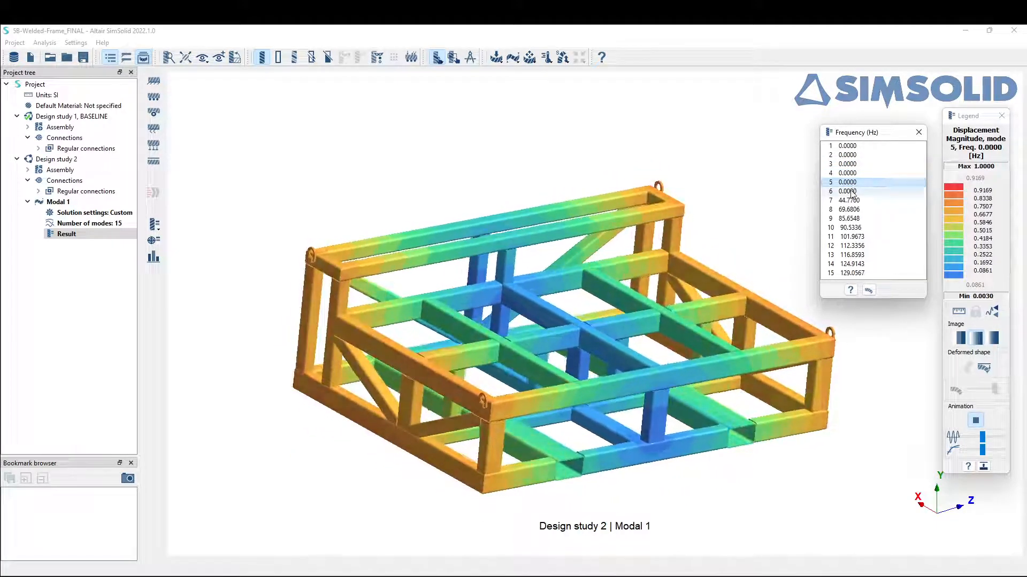
left_click(850, 192)
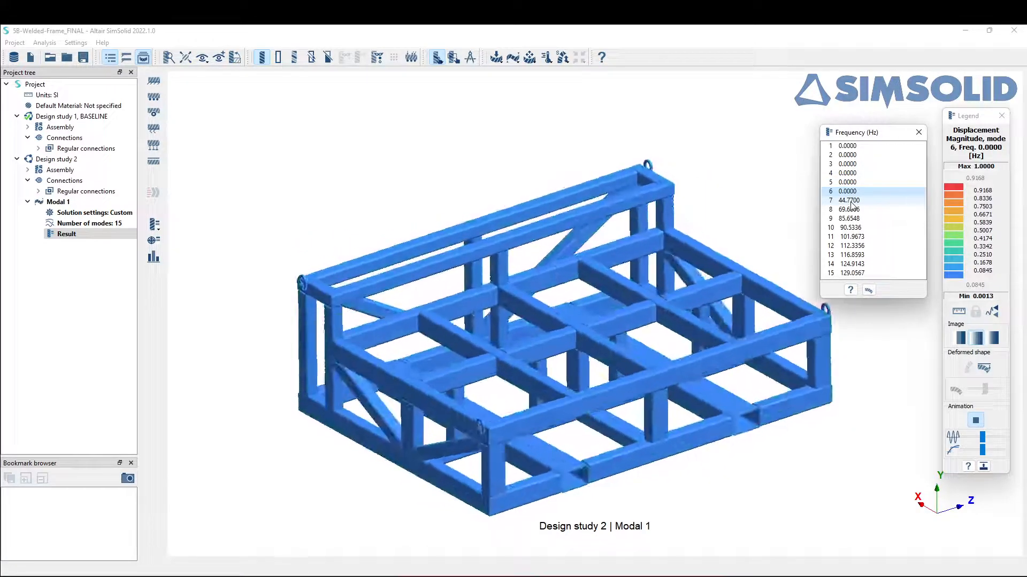
Step: Examine the animated displacement of modes 7 and 8 on the frame, then close the modal results display
left_click(850, 202)
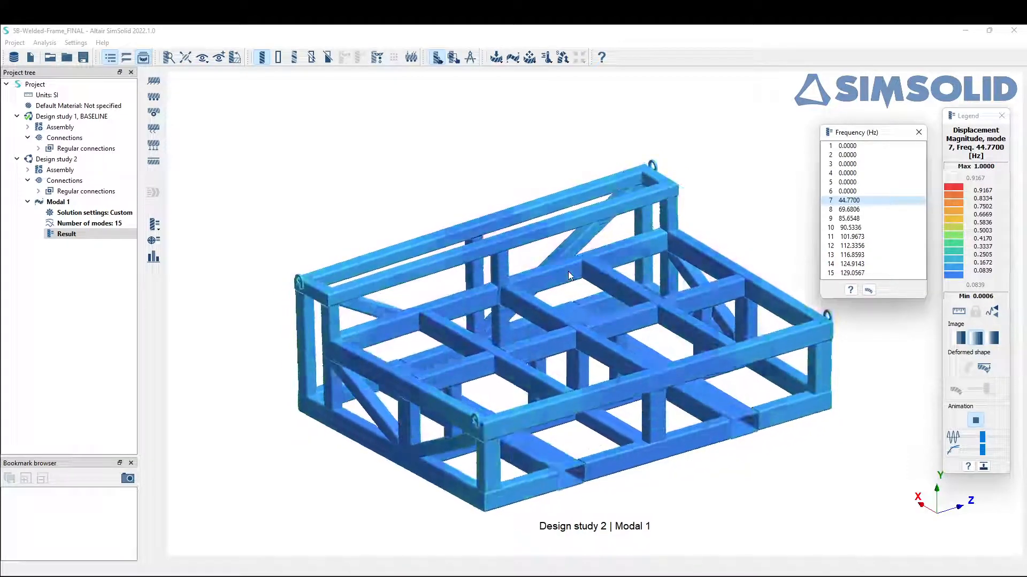
left_click(856, 210)
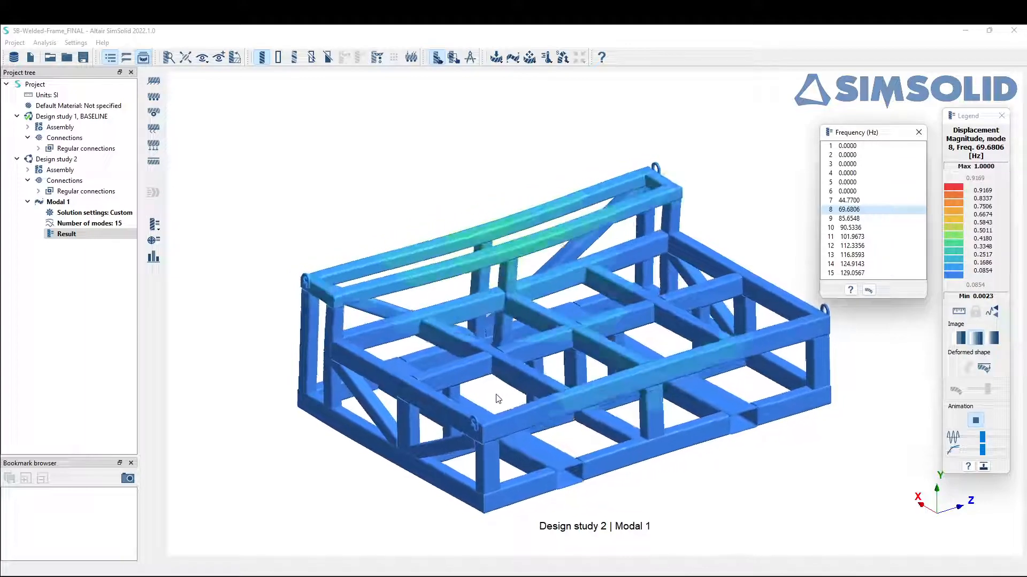
left_click(918, 133)
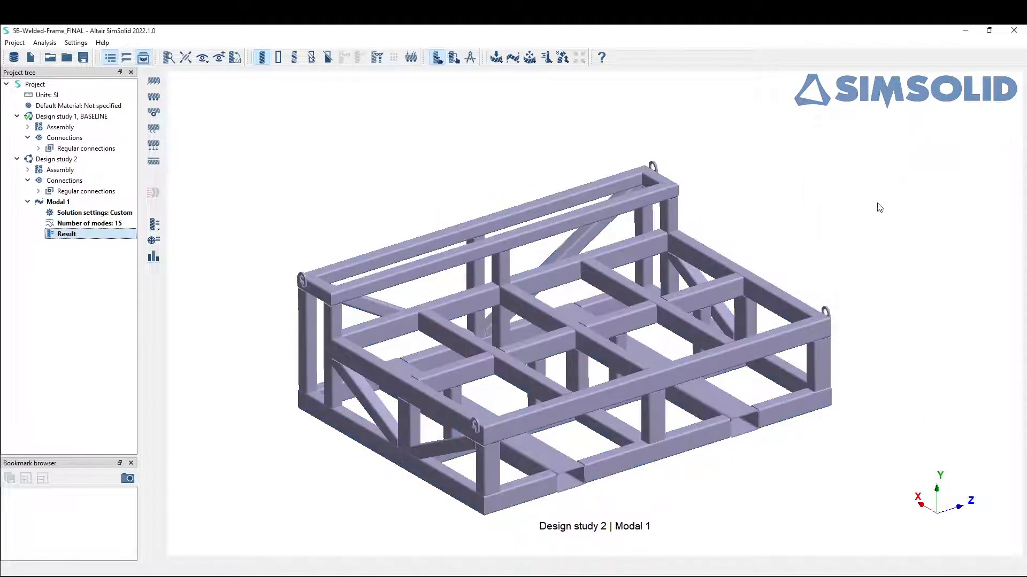